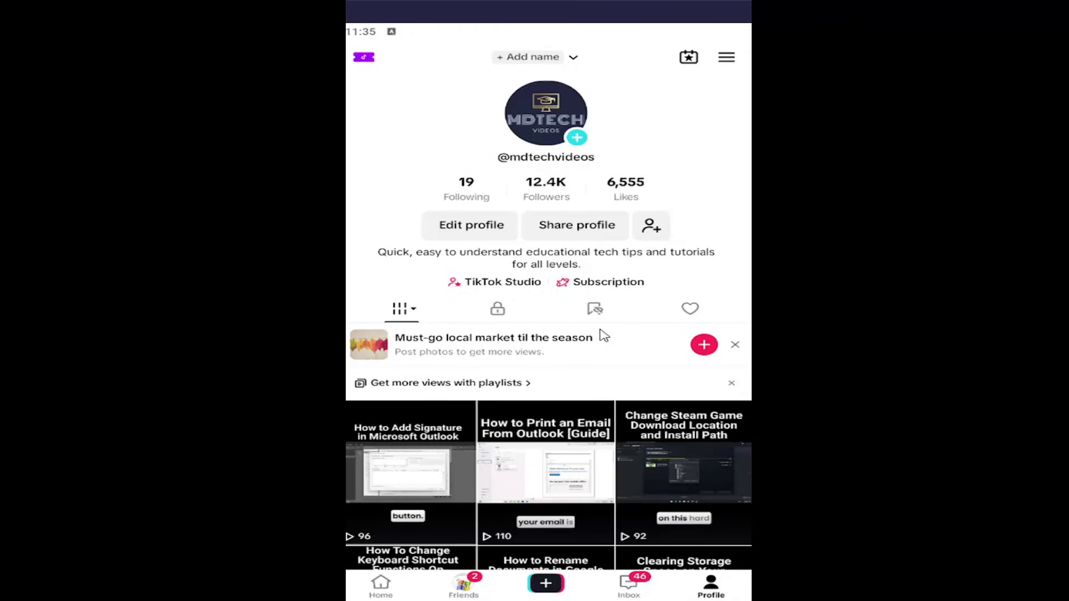
Open Settings and privacy from the profile's account options menu
left_click(727, 58)
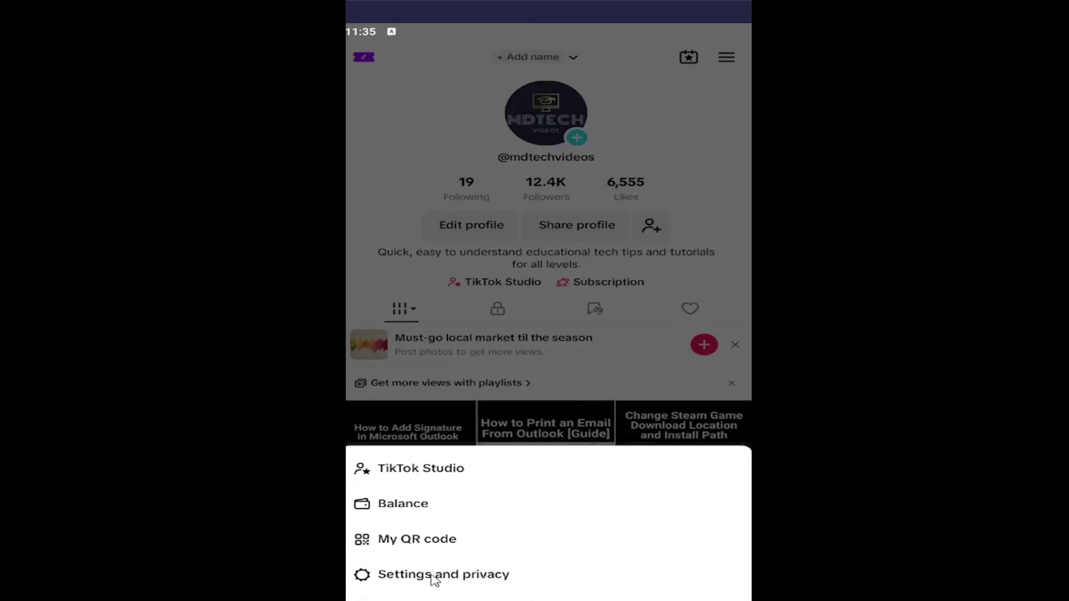
left_click(465, 580)
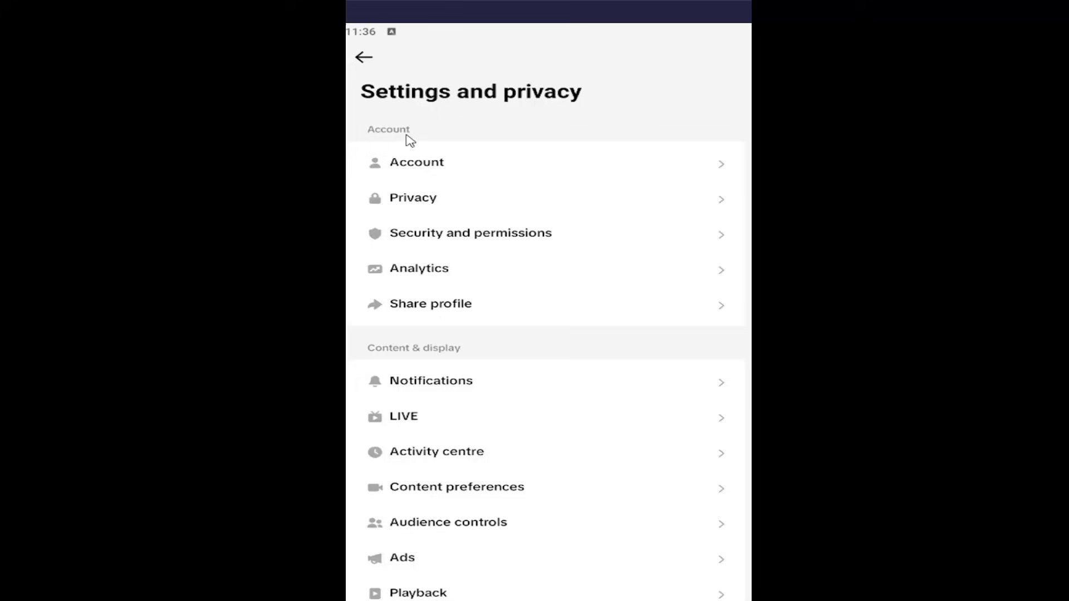
Open Apps and services permissions under Security and permissions to see Publer and OneUp
left_click(499, 242)
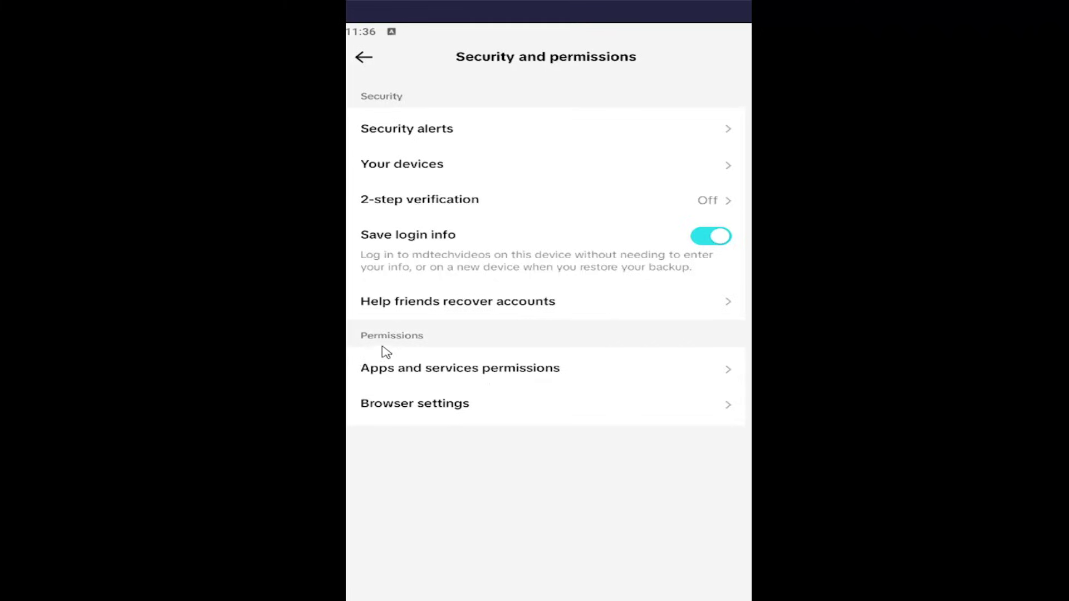
left_click(489, 374)
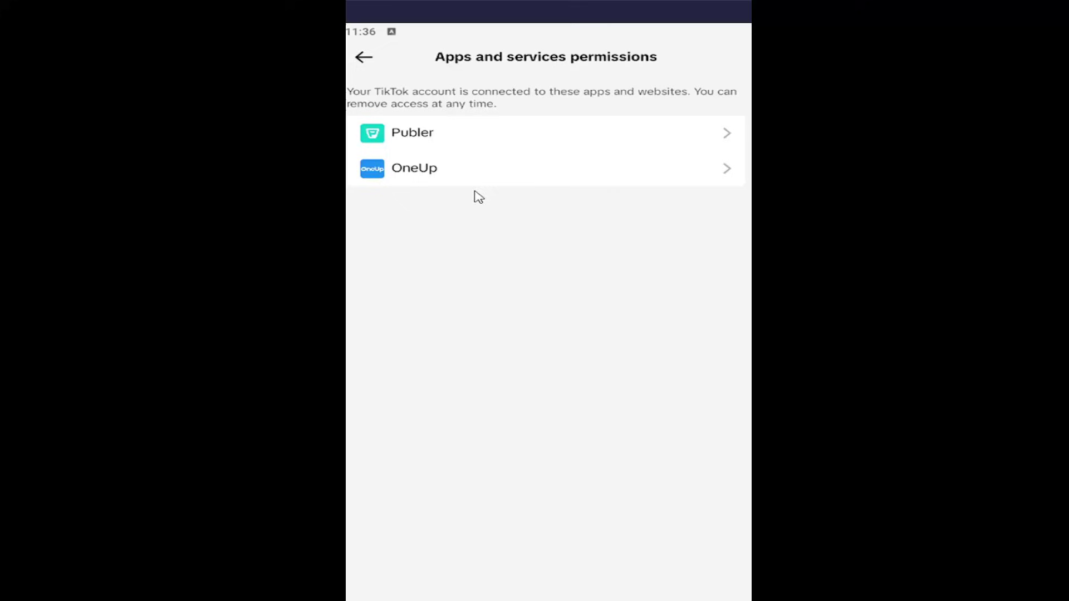
Check Publer's granted permissions and approval date, then go back to Security and permissions
left_click(639, 131)
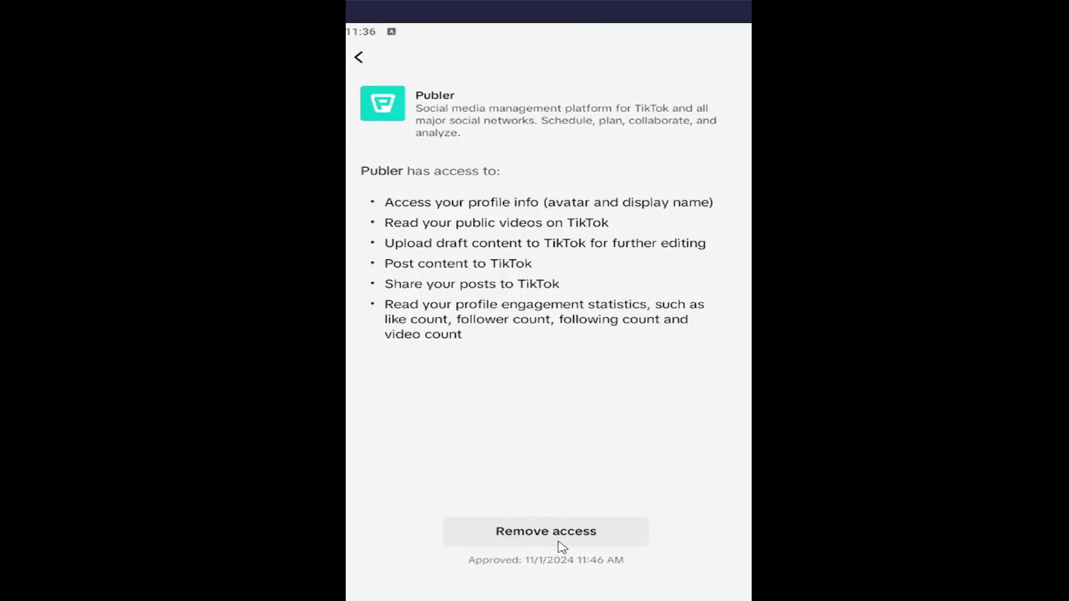
left_click(360, 59)
left_click(362, 58)
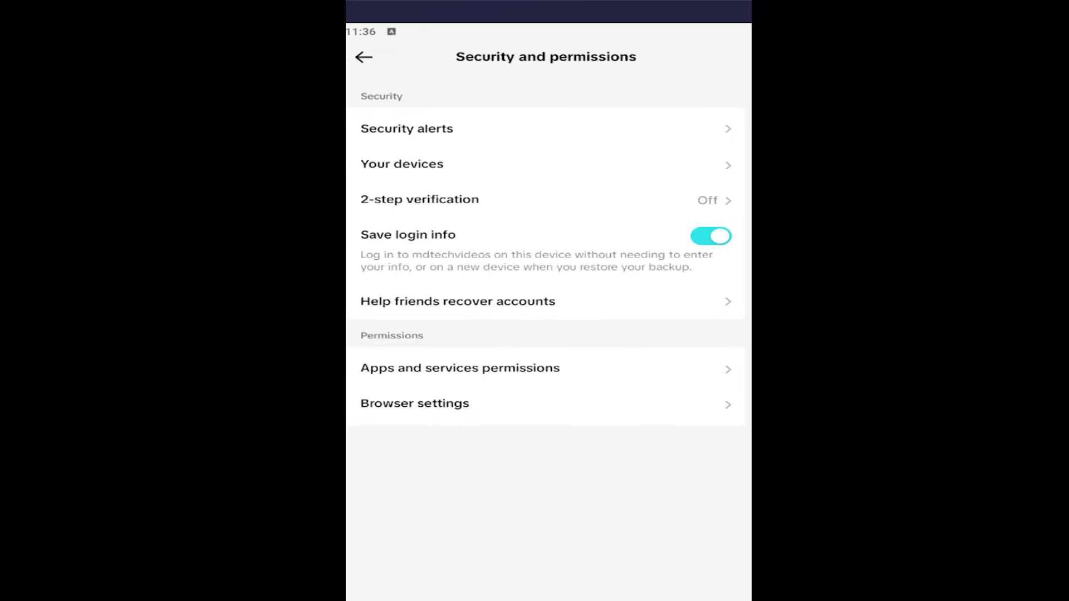